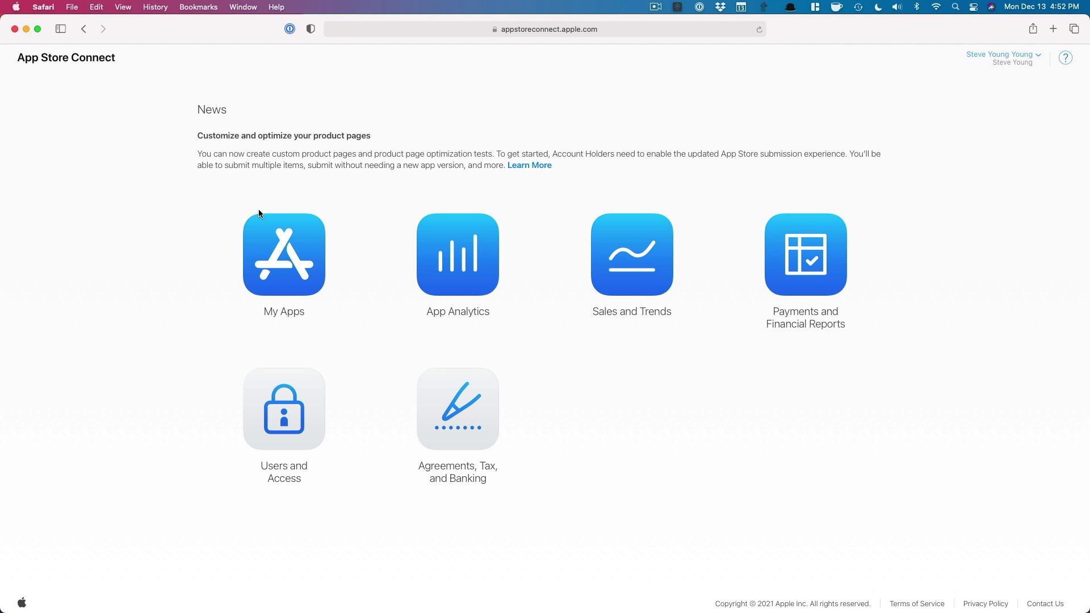
# Step: Enable the updated submission experience from the Enable Updated Submission page, reaching 'You're set'
pyautogui.moveTo(221, 138); pyautogui.dragTo(370, 165)
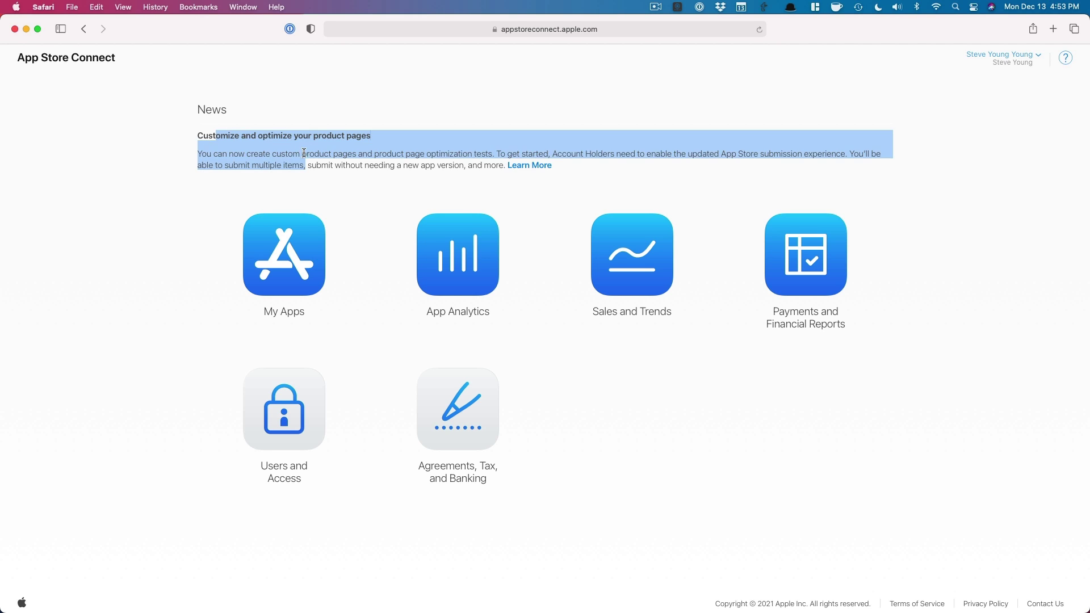
pyautogui.click(297, 138)
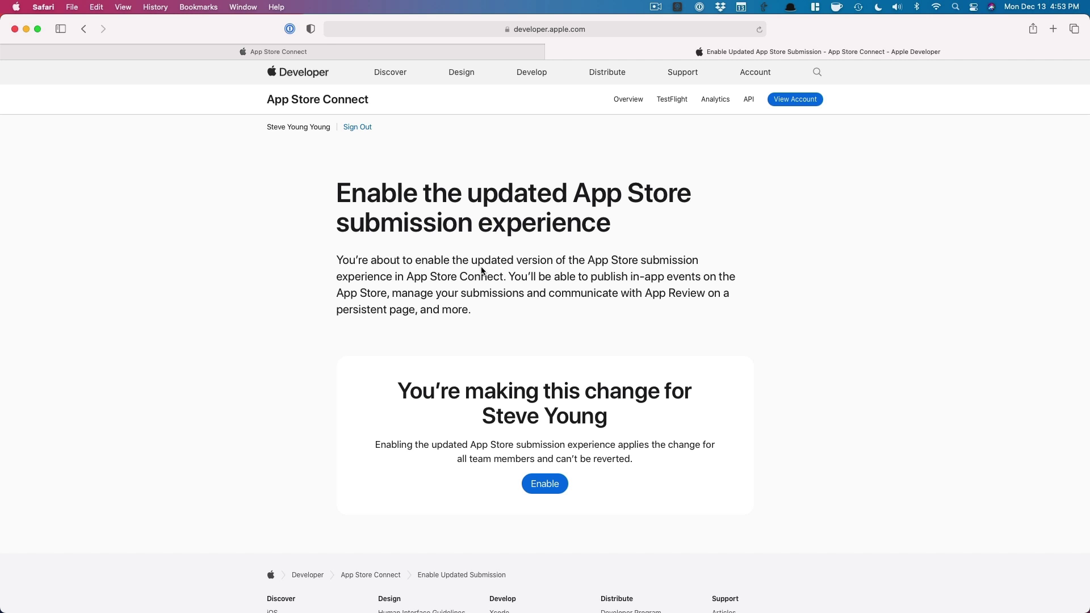
pyautogui.scroll(-5, 495, 368)
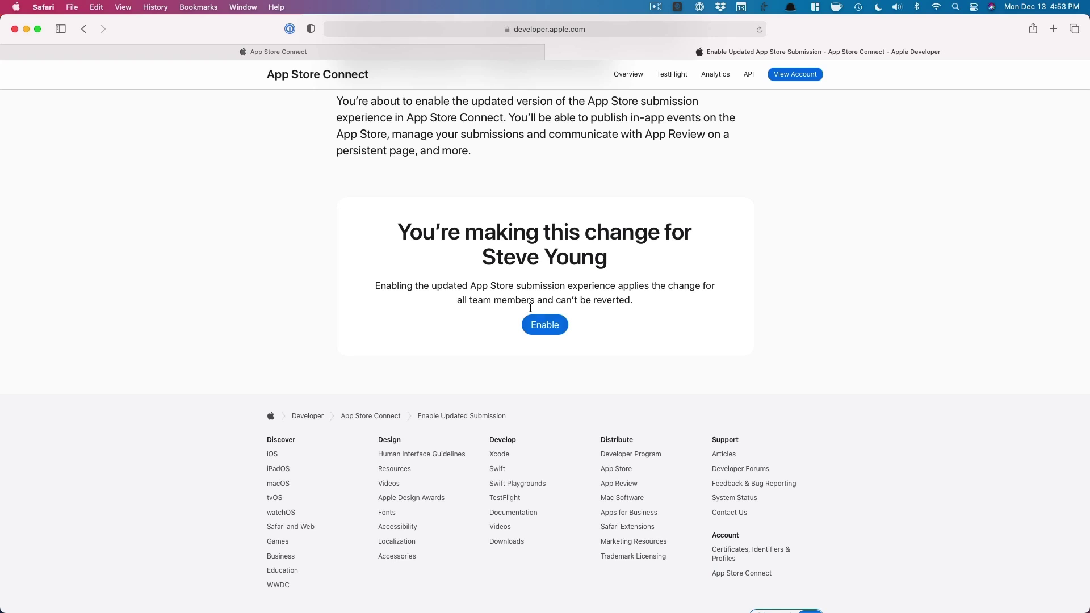
pyautogui.click(548, 328)
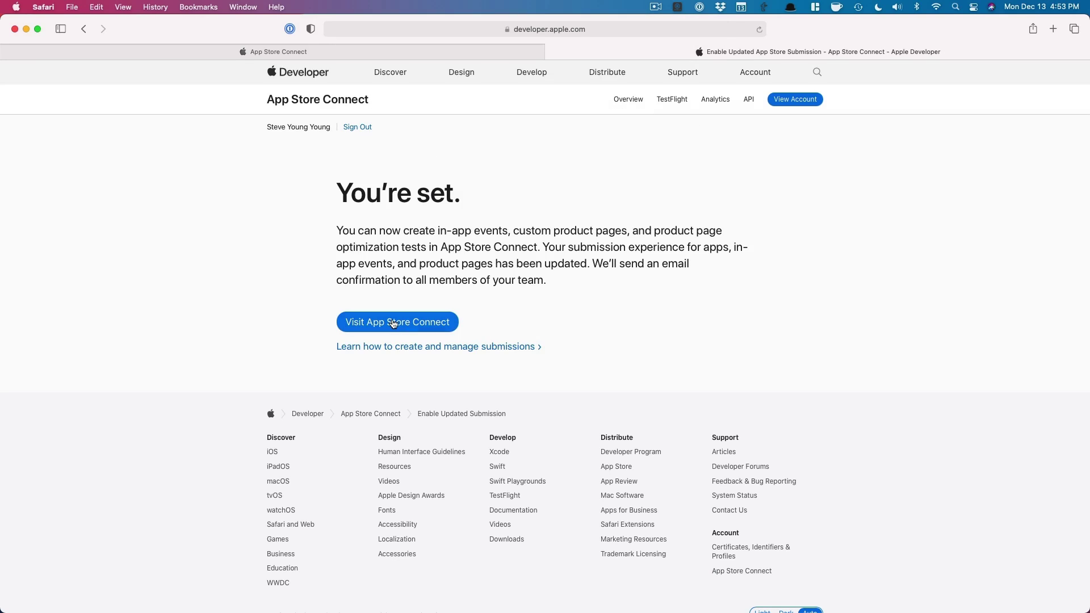
# Step: Return to App Store Connect and open the Moonlight: Background Noise app from My Apps
pyautogui.click(380, 52)
pyautogui.click(261, 270)
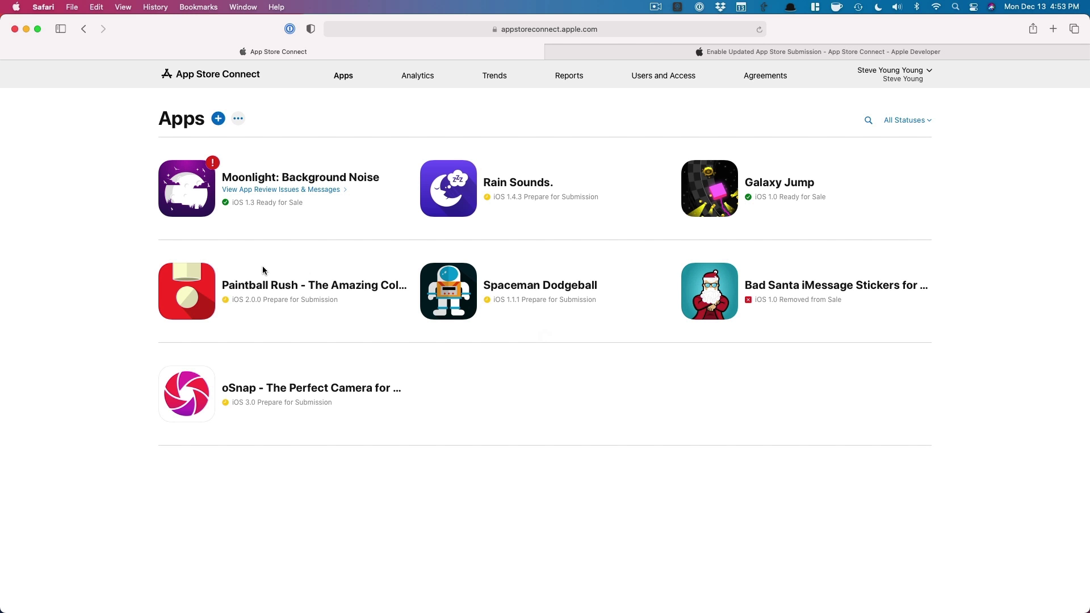
pyautogui.click(300, 179)
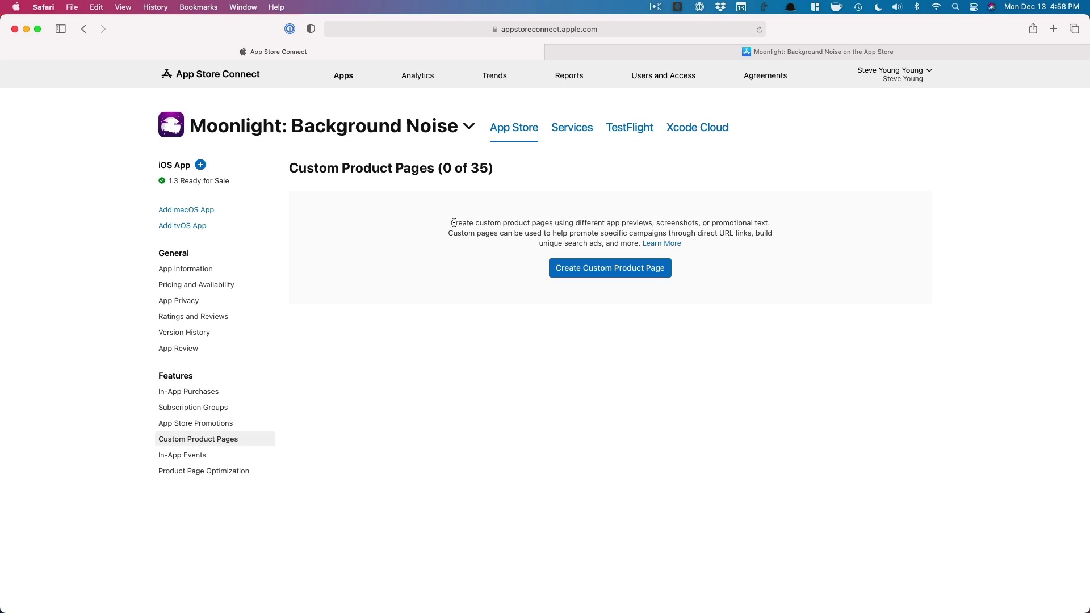
pyautogui.moveTo(456, 223); pyautogui.dragTo(474, 223)
# Step: Create the influencer-marketing custom product page, copied from 1.3 Ready for Sale with its 6 screenshots
pyautogui.click(538, 230)
pyautogui.click(651, 276)
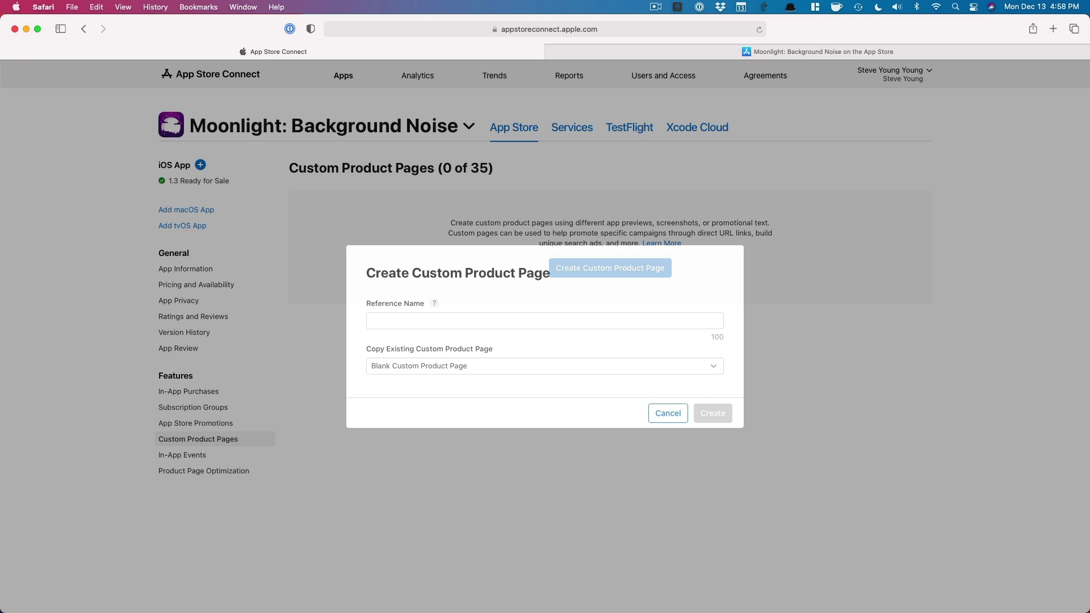
pyautogui.write('In')
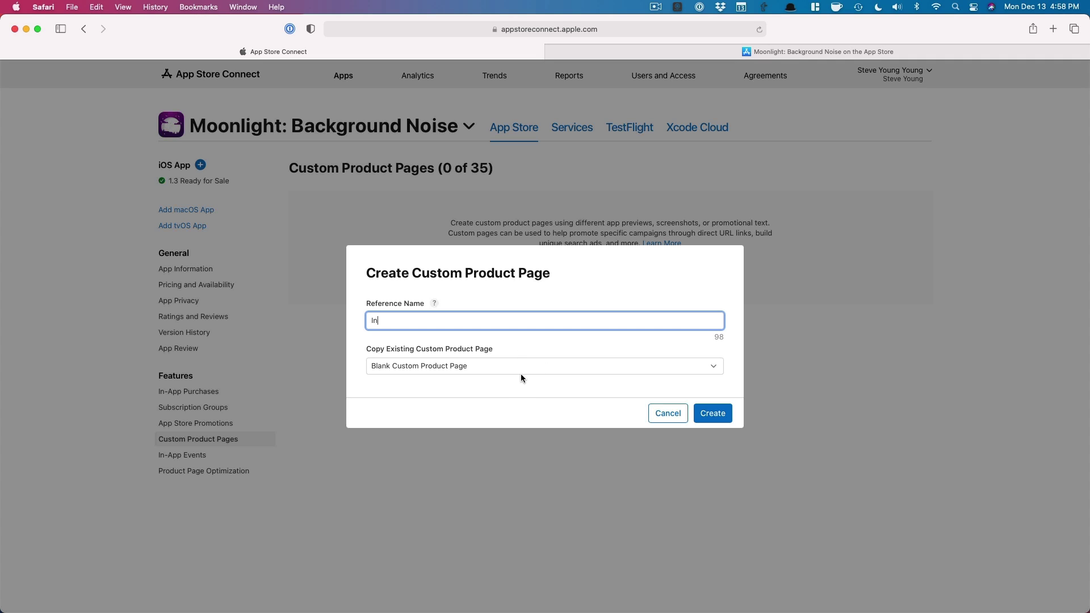
pyautogui.click(712, 413)
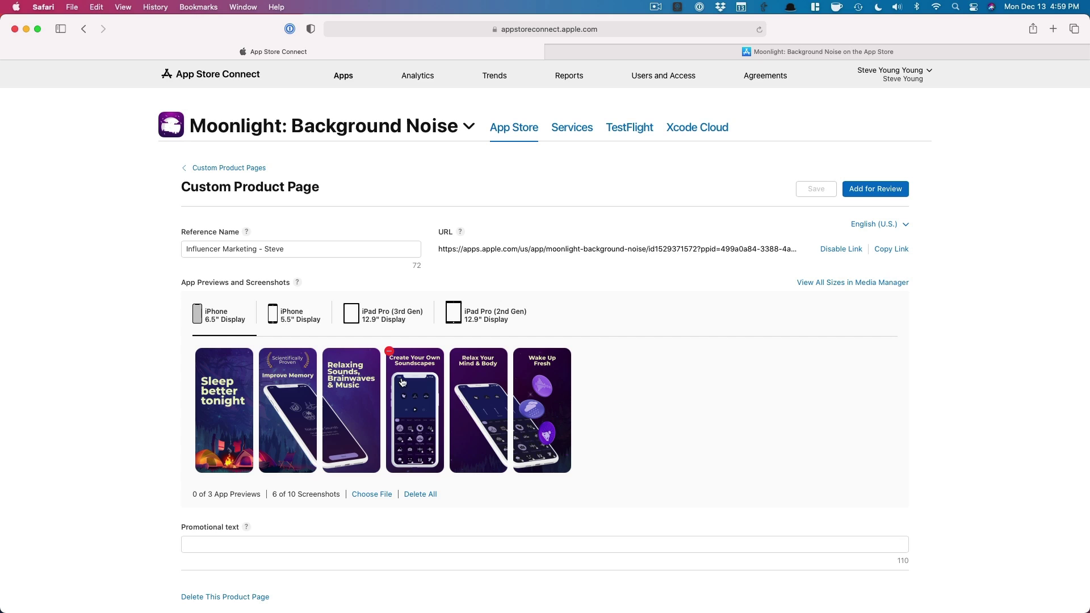
# Step: Move Create Your Own Soundscapes ahead of Relaxing Sounds into third place
pyautogui.moveTo(393, 385); pyautogui.dragTo(347, 381)
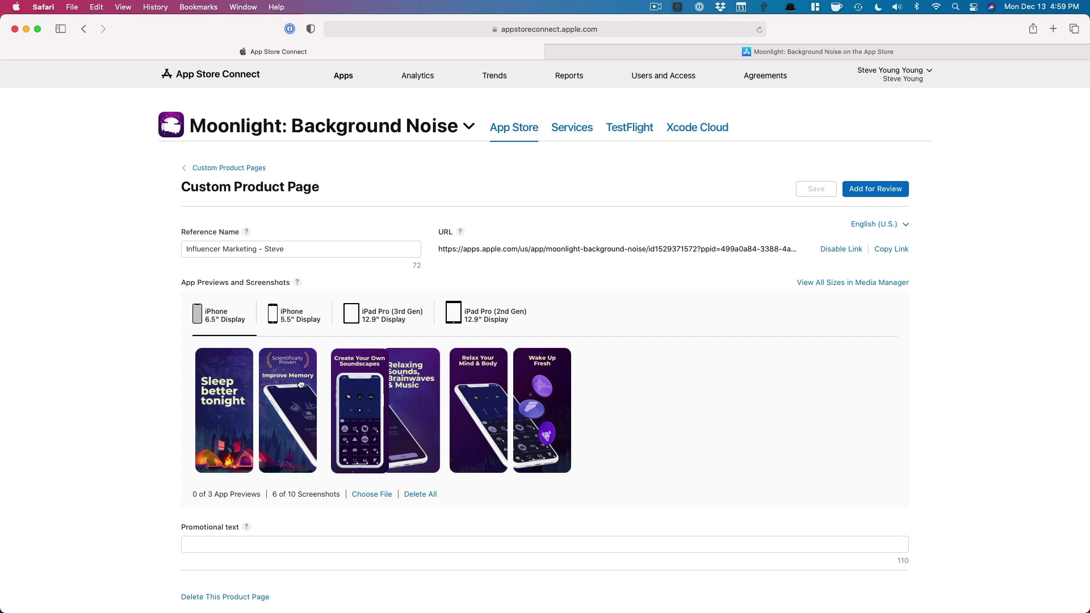
# Step: Add the custom product page for review, then view the pending App Store submission in App Review
pyautogui.click(868, 191)
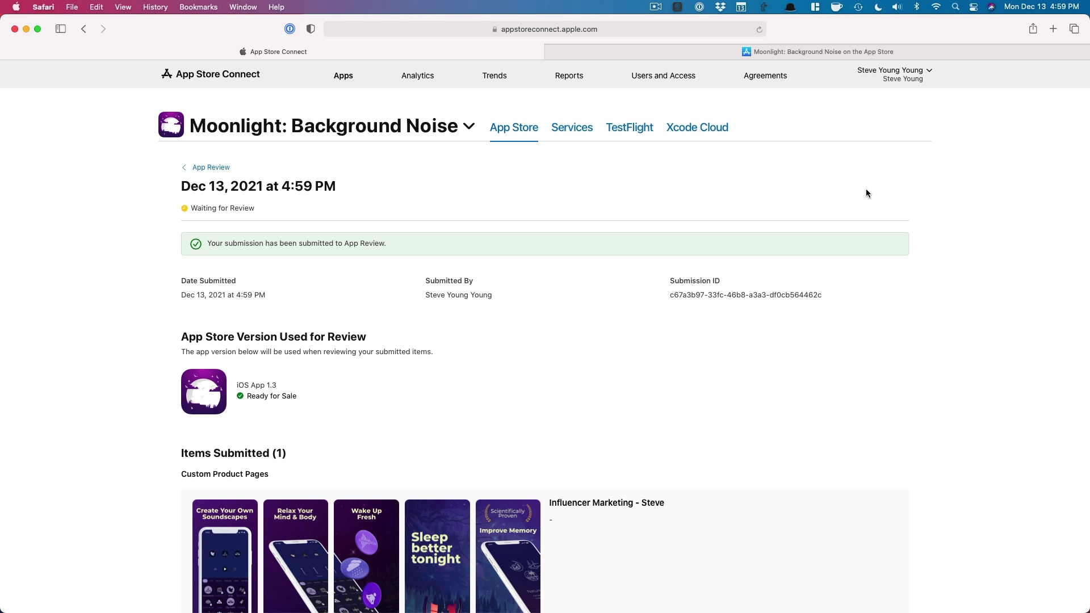
pyautogui.click(213, 168)
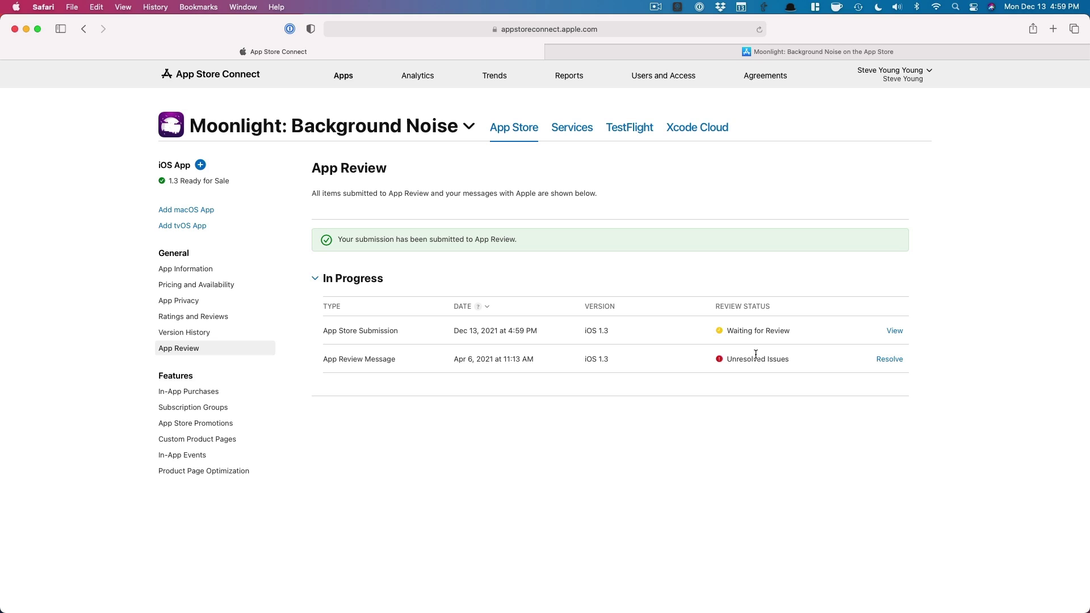
pyautogui.click(891, 331)
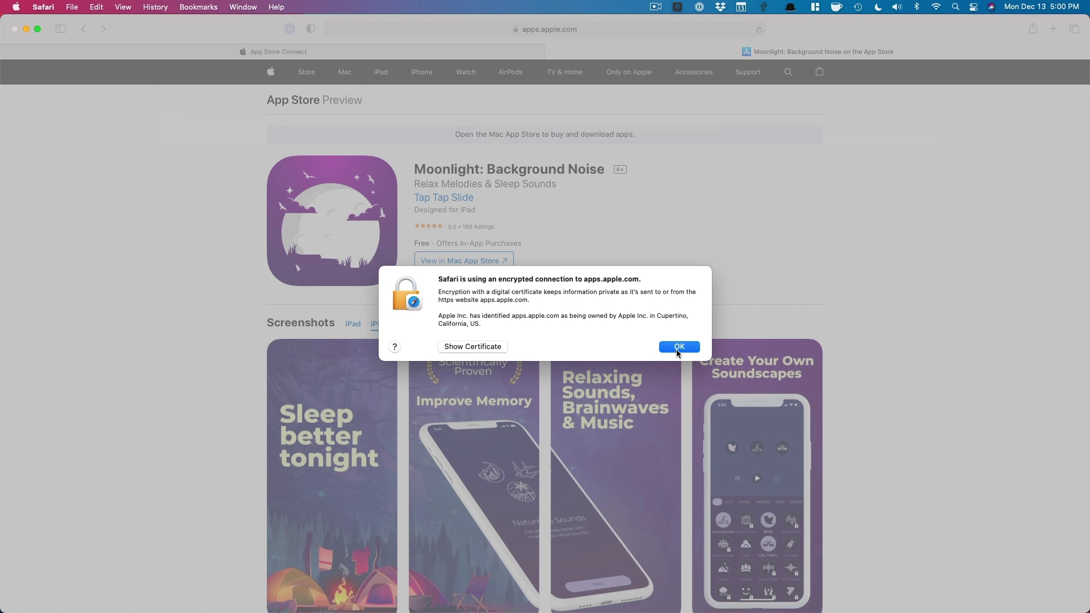
# Step: Dismiss the secure-connection notice on the App Store preview and return to App Store Connect
pyautogui.click(677, 347)
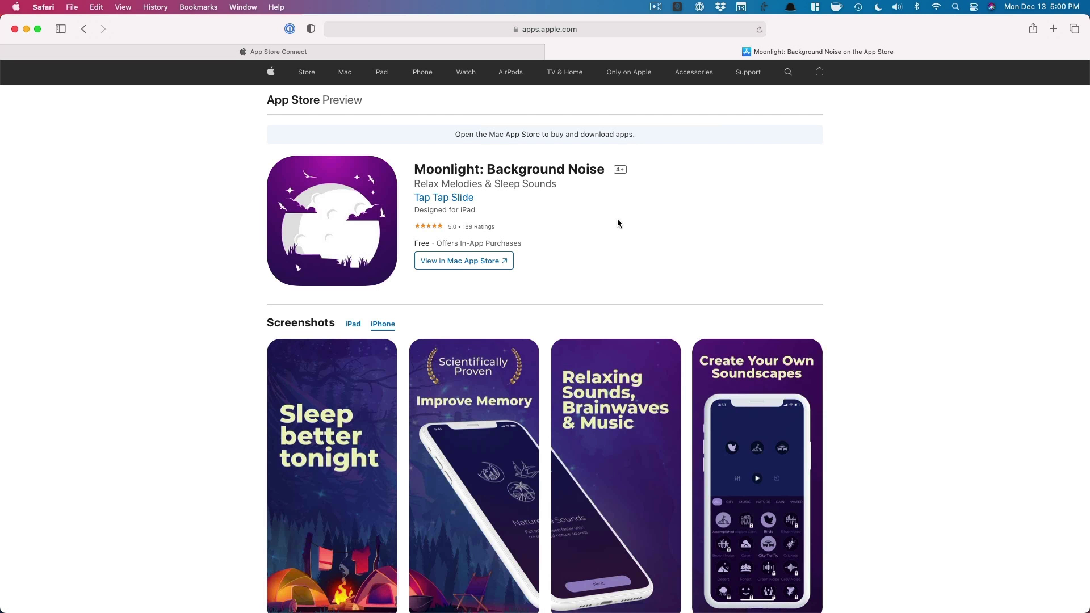
pyautogui.click(279, 51)
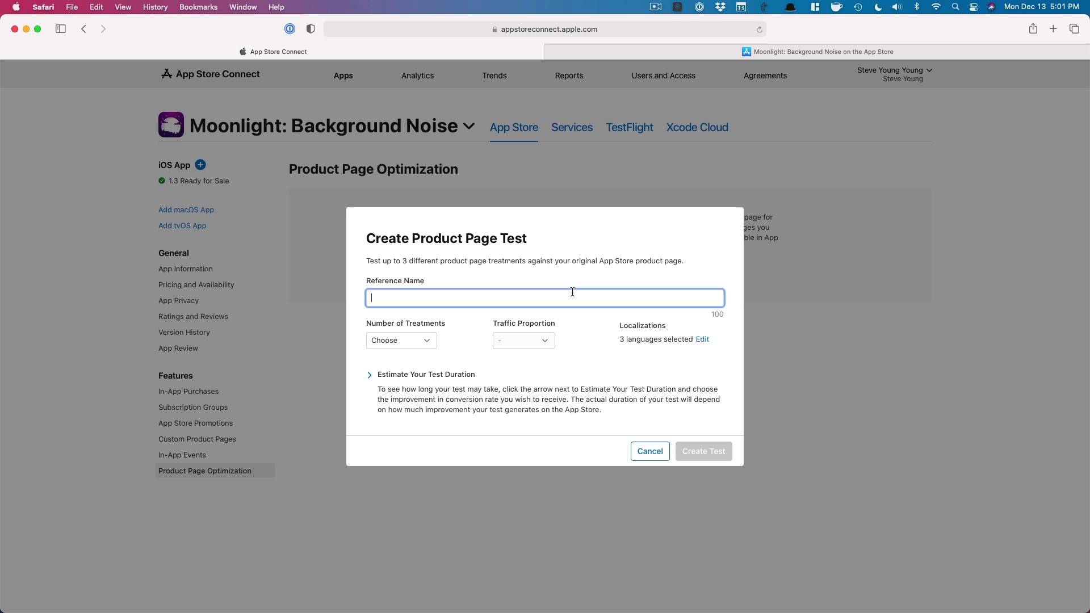
# Step: Name the new test 'Portrait vs Landscape' and give it a single treatment
pyautogui.write('Por')
pyautogui.write('traigh')
pyautogui.press('BackSpace')
pyautogui.press('BackSpace')
pyautogui.press('BackSpace')
pyautogui.press('BackSpace')
pyautogui.write('it vs Landscape')
pyautogui.click(405, 343)
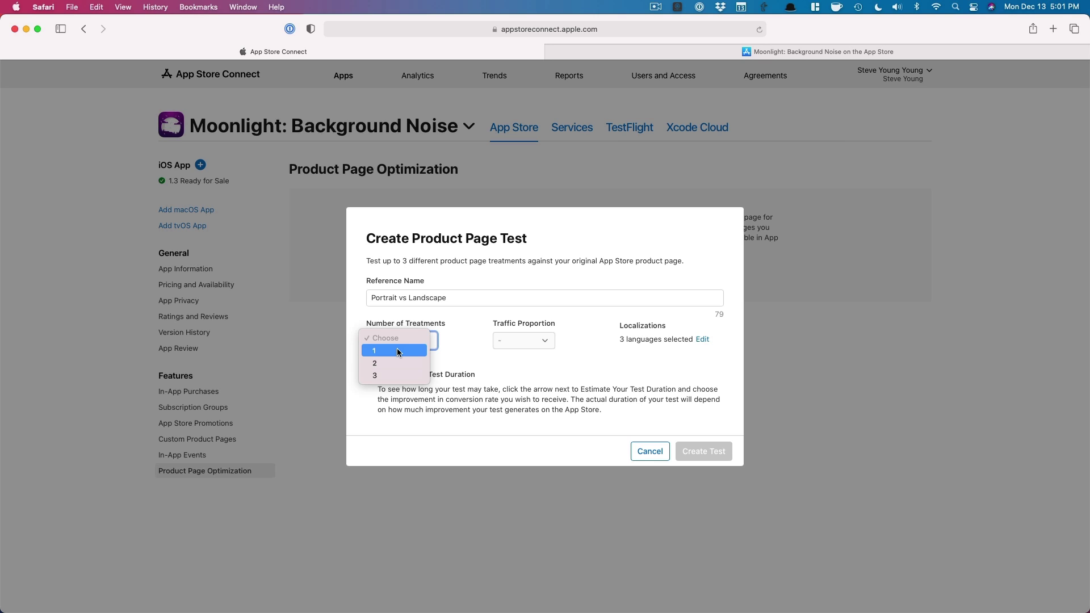
pyautogui.click(397, 351)
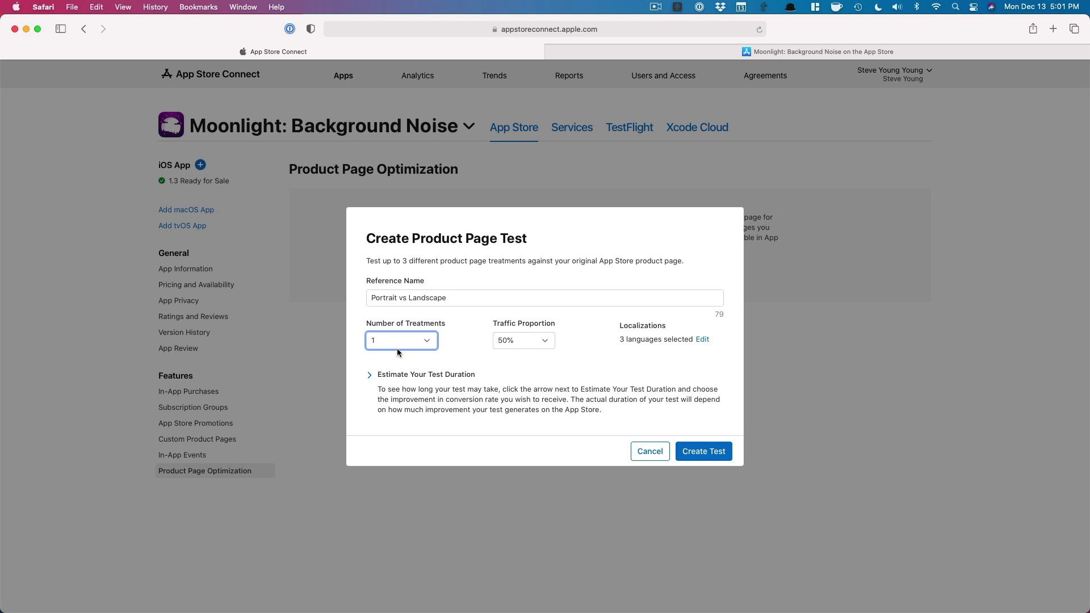
# Step: Estimate the test duration with a 10% expected improvement and create the test
pyautogui.click(458, 375)
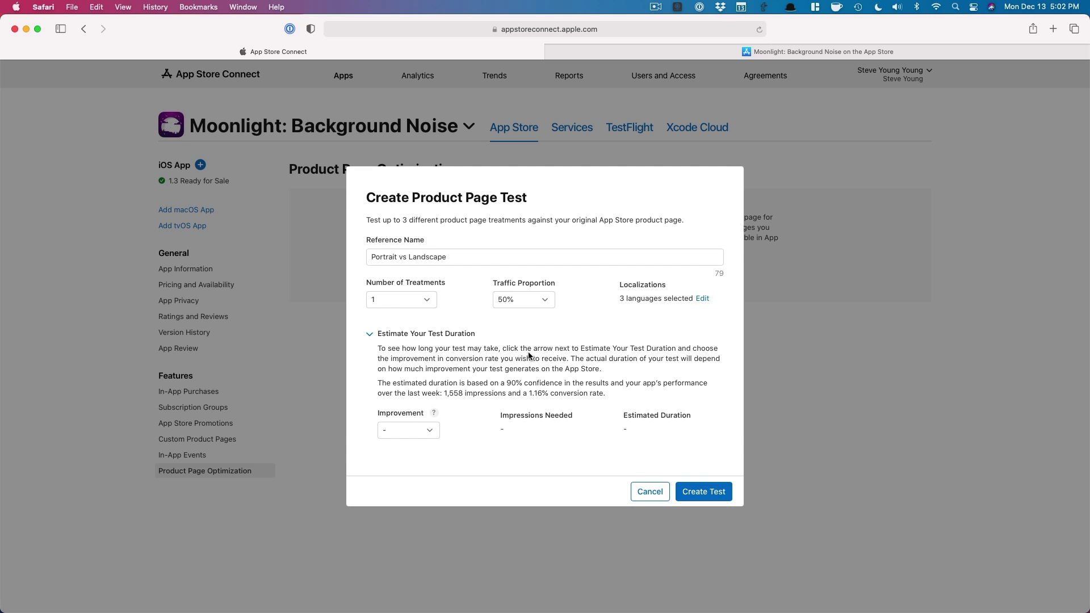
pyautogui.click(424, 438)
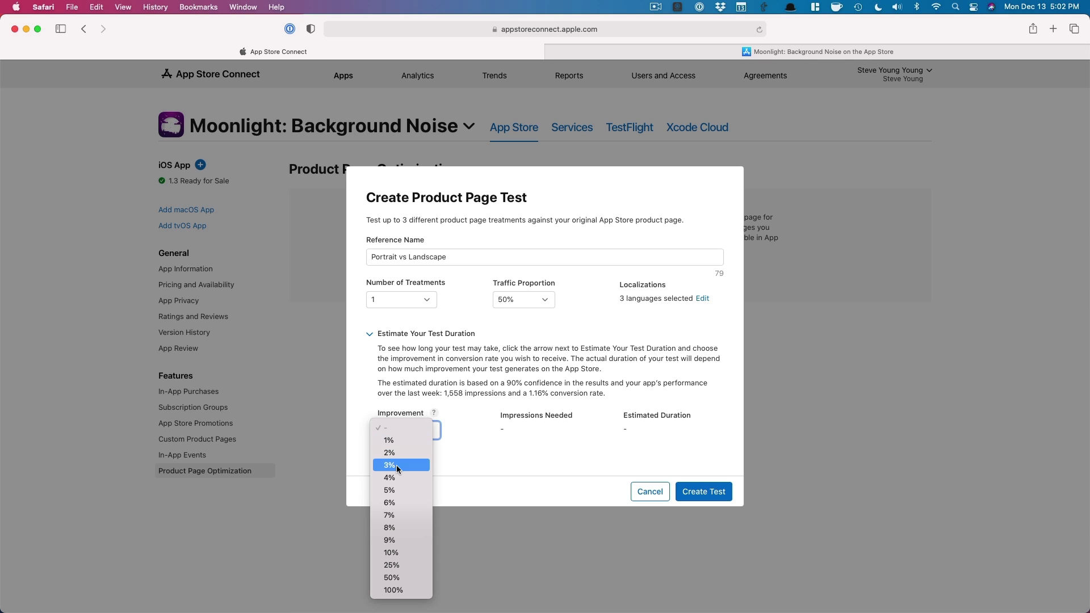
pyautogui.click(392, 565)
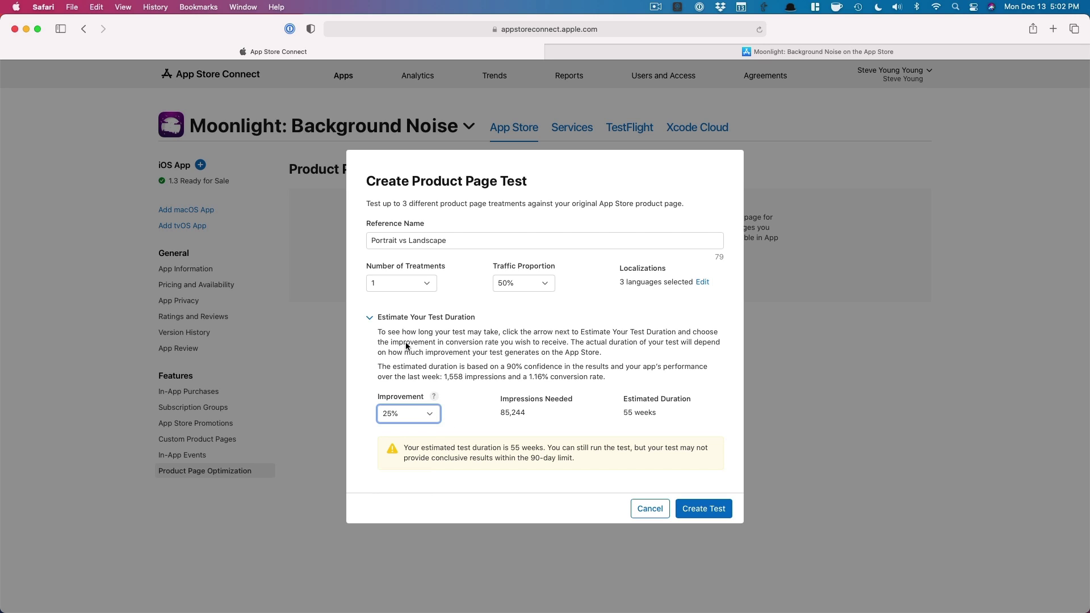
pyautogui.click(391, 407)
pyautogui.click(446, 402)
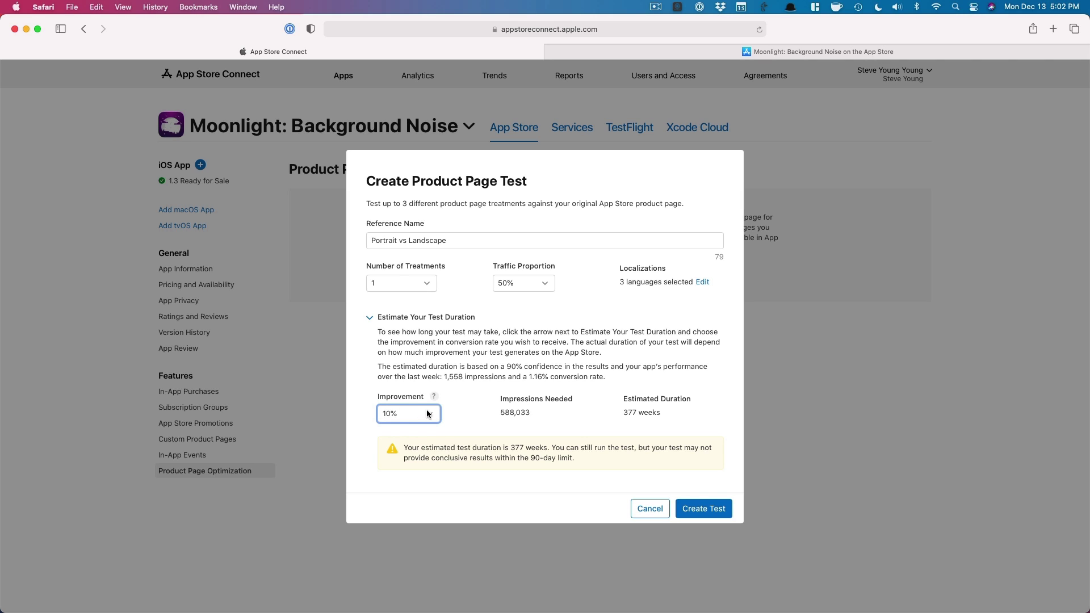
pyautogui.click(420, 416)
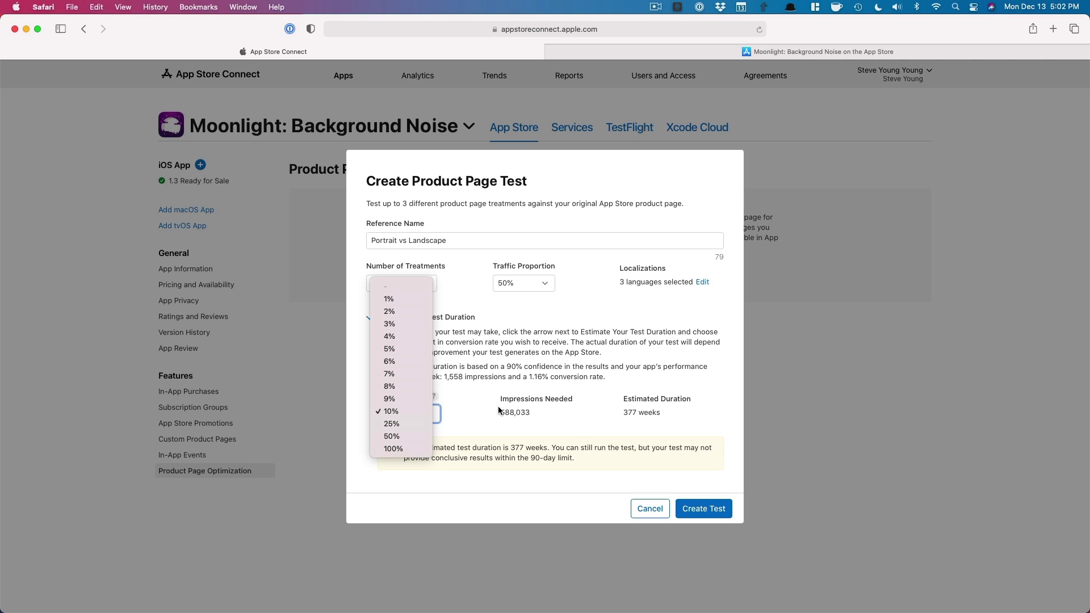
pyautogui.click(534, 408)
pyautogui.click(430, 413)
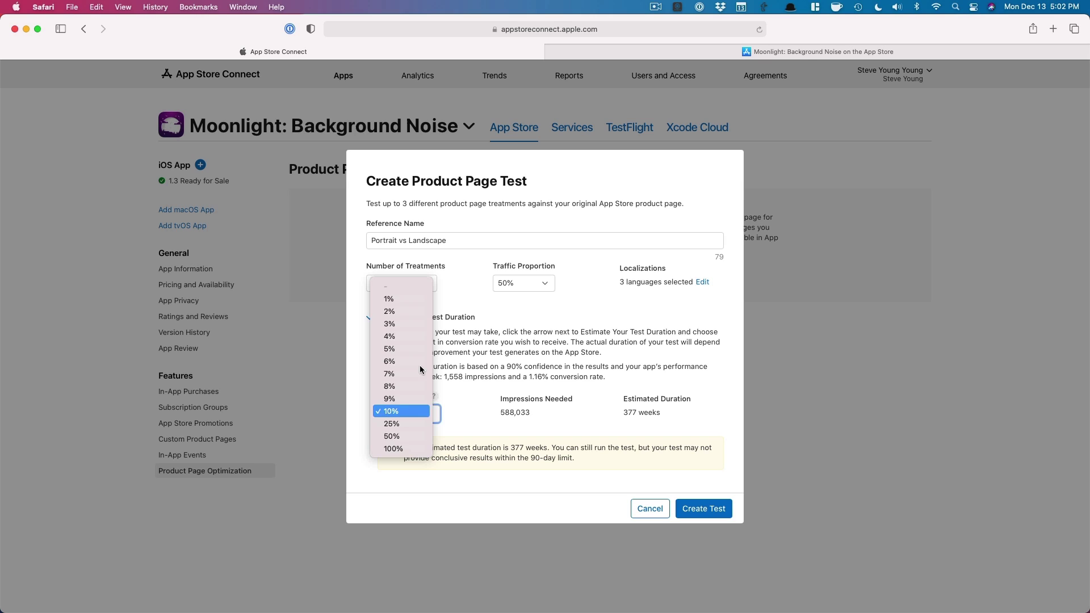
pyautogui.click(490, 335)
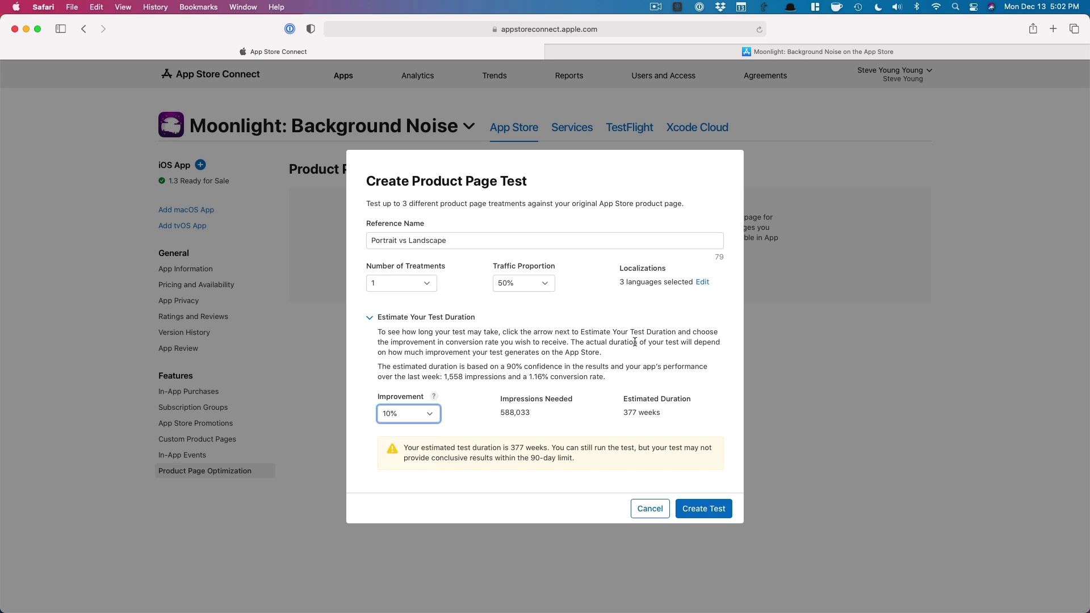
pyautogui.click(704, 508)
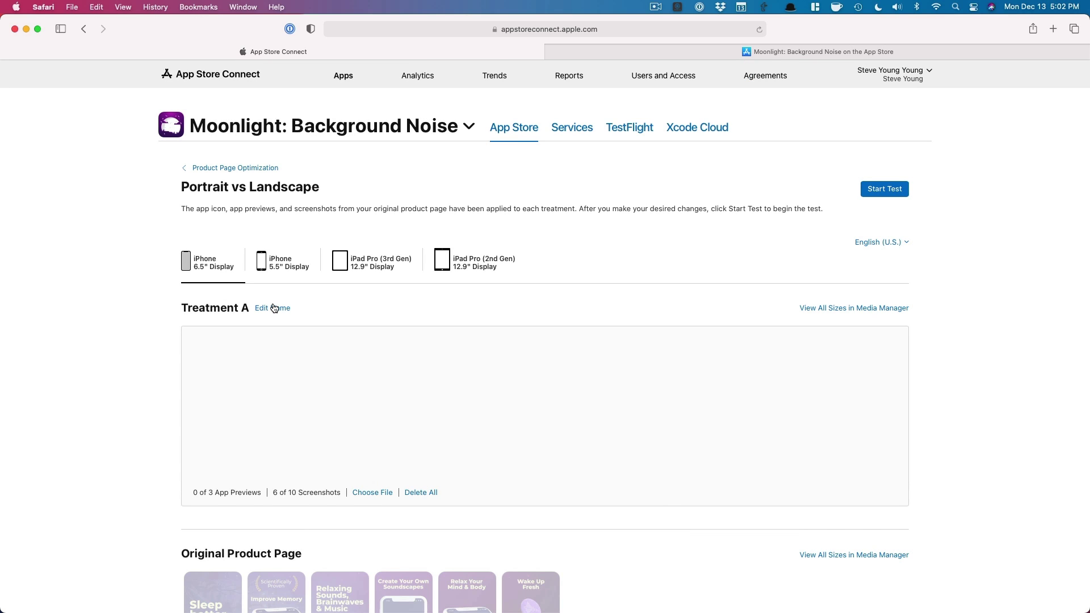
# Step: Put Create Your Own Soundscapes first in Treatment A, leaving Relax Your Mind & Body fifth
pyautogui.scroll(-3, 274, 308)
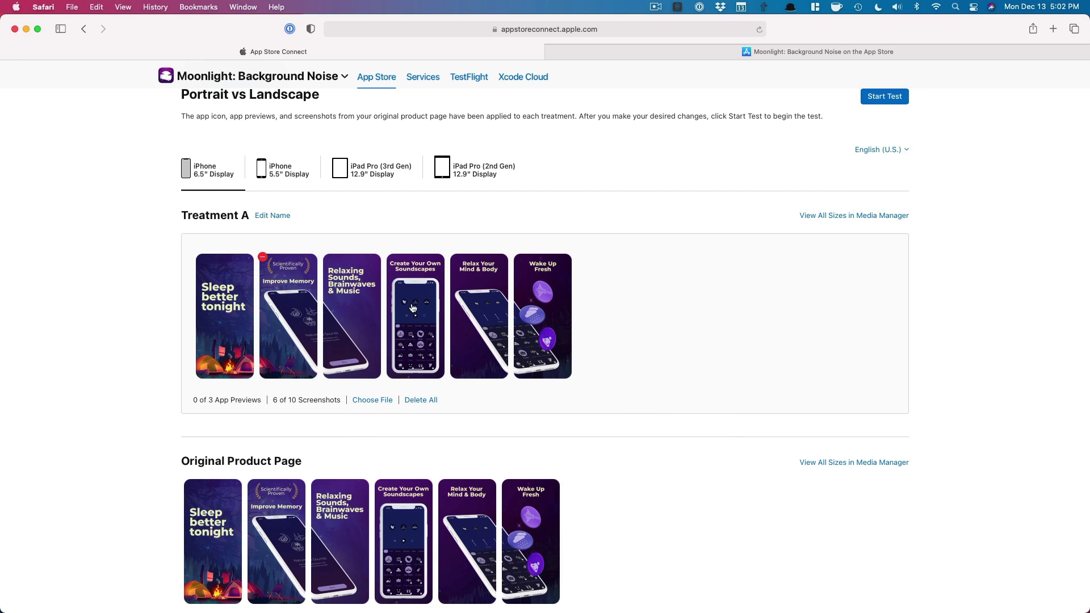
pyautogui.moveTo(413, 309); pyautogui.dragTo(224, 298)
pyautogui.moveTo(477, 300); pyautogui.dragTo(301, 291)
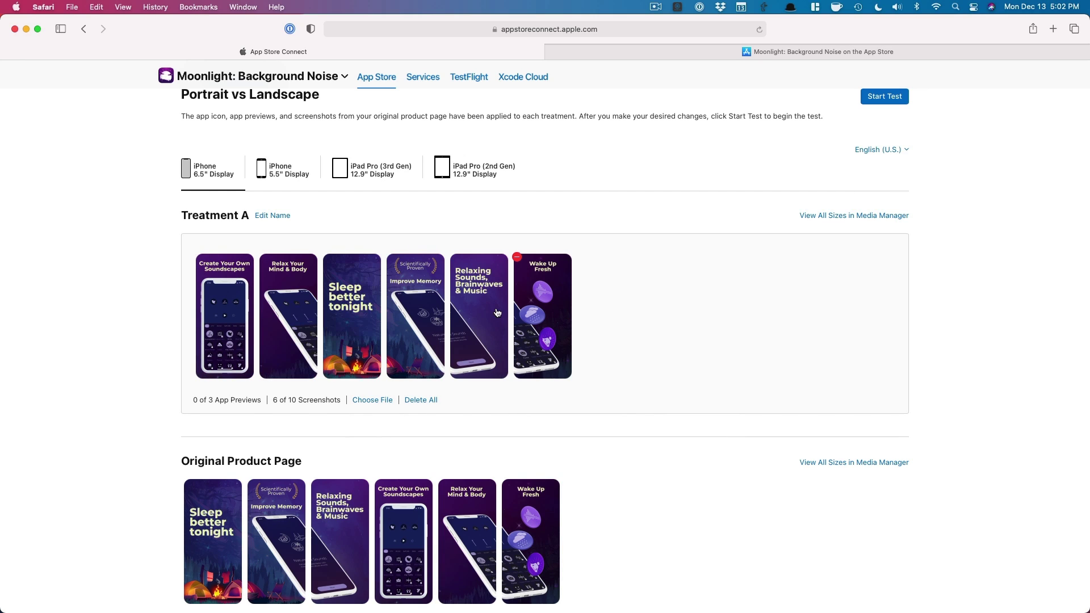
pyautogui.moveTo(296, 309); pyautogui.dragTo(611, 312)
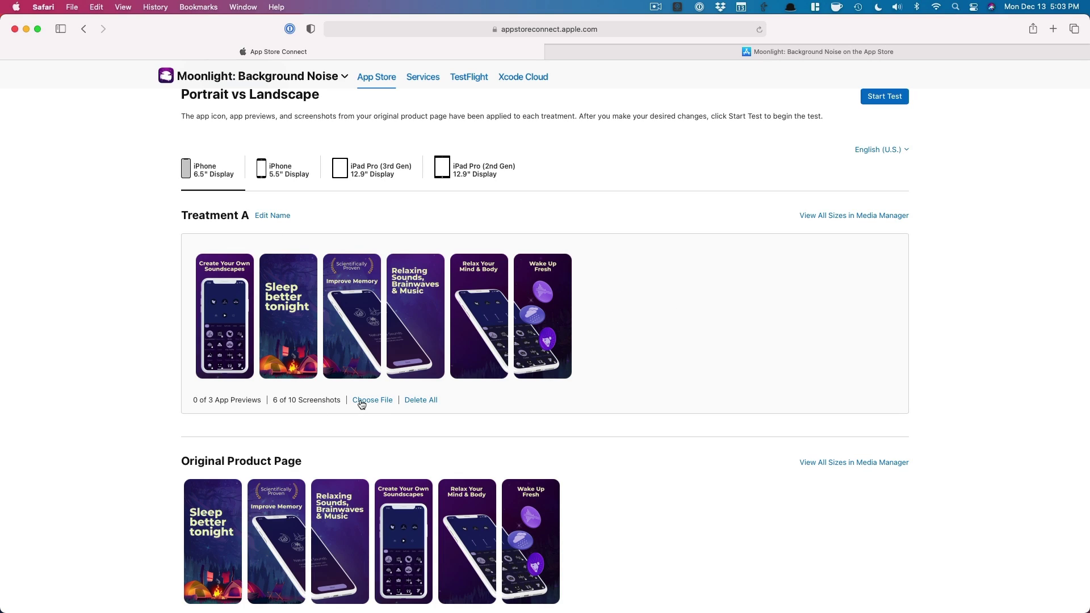
pyautogui.moveTo(312, 344)
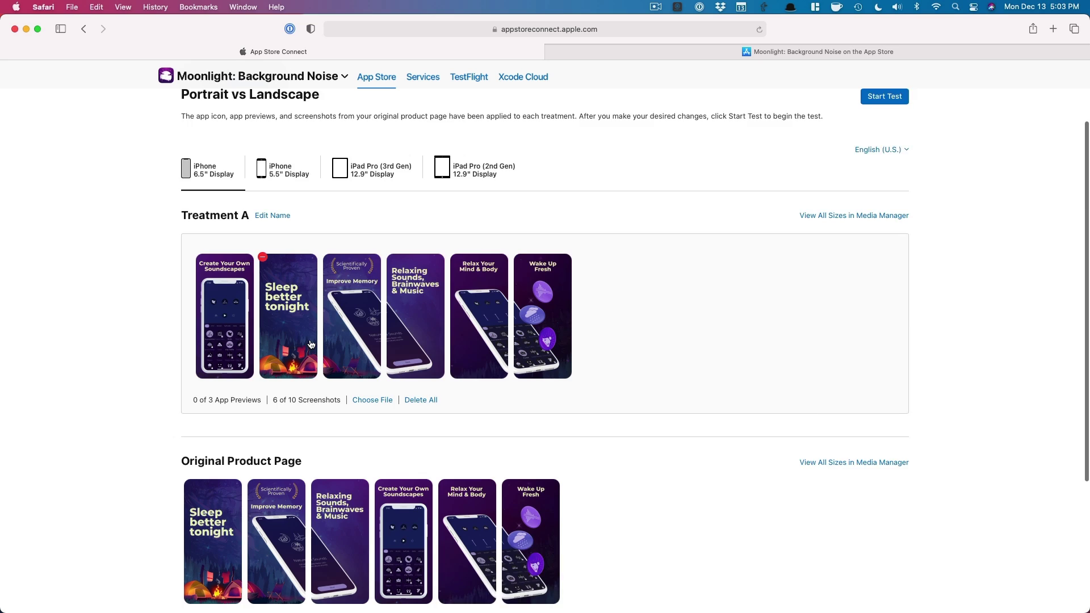
# Step: Start the Portrait vs Landscape test, confirm it, and return to Product Page Optimization
pyautogui.scroll(-6, 311, 344)
pyautogui.scroll(3, 310, 340)
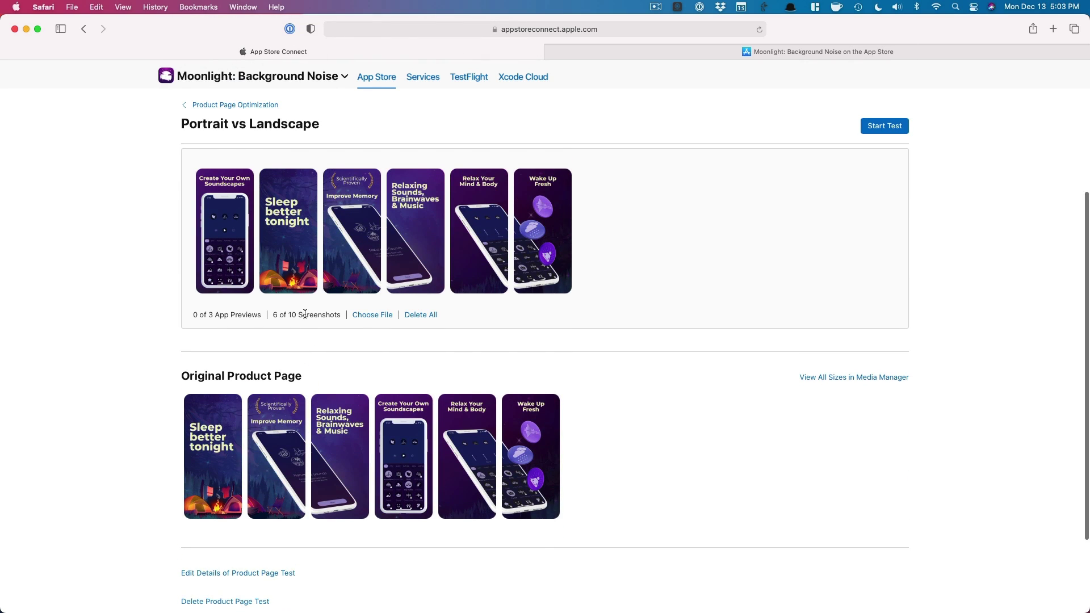
pyautogui.scroll(4, 305, 314)
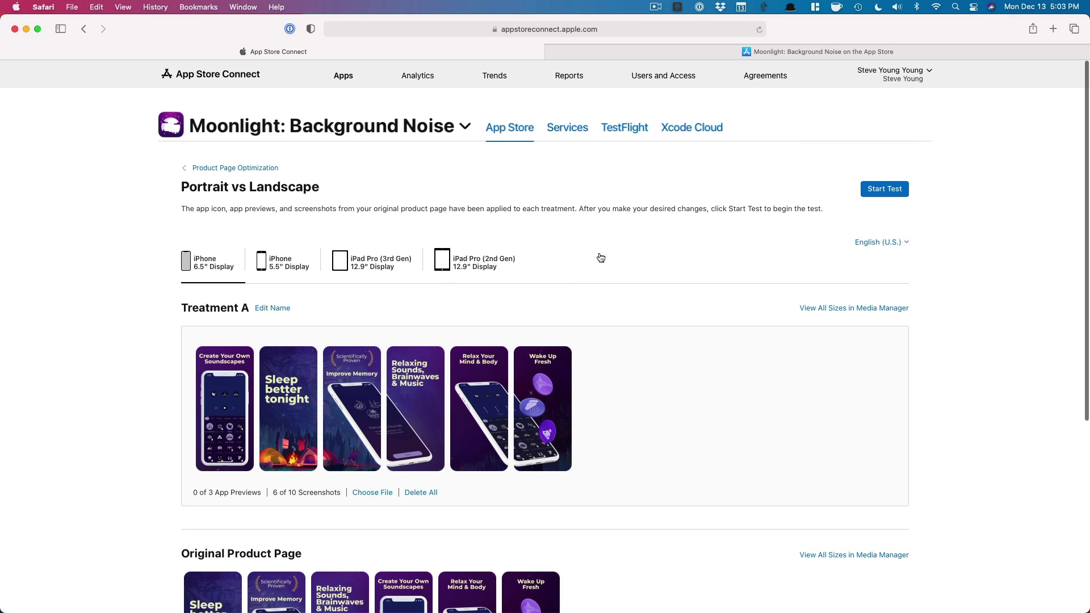
pyautogui.click(875, 191)
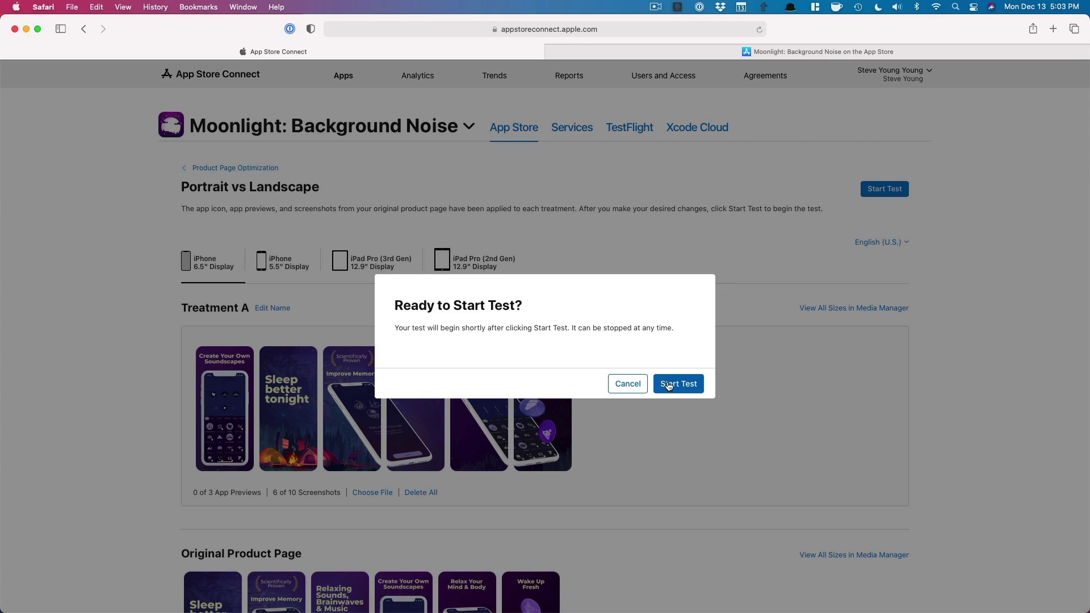
pyautogui.click(669, 385)
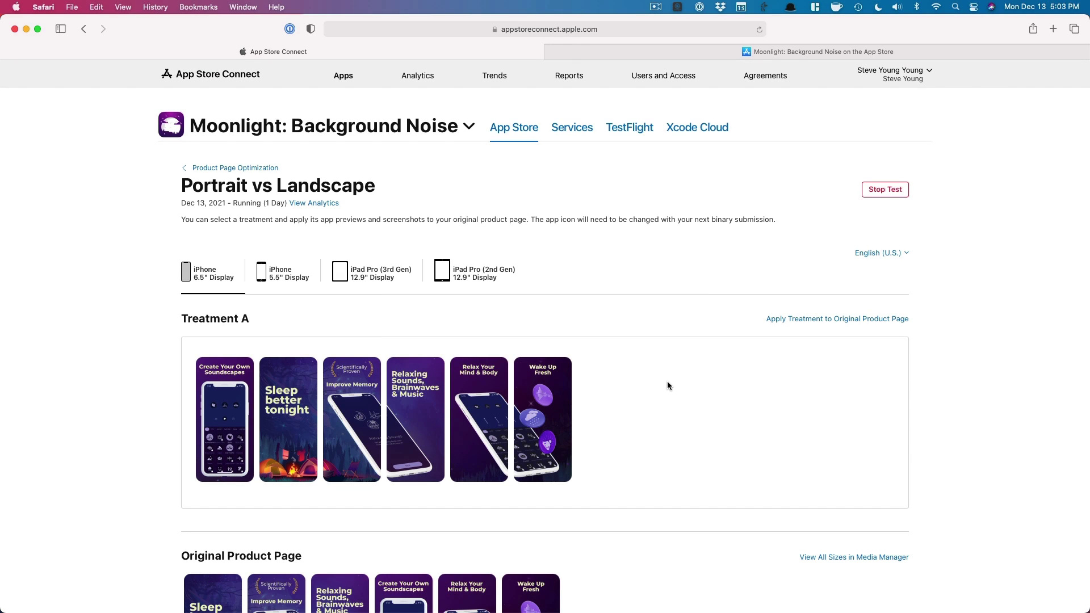
pyautogui.click(244, 169)
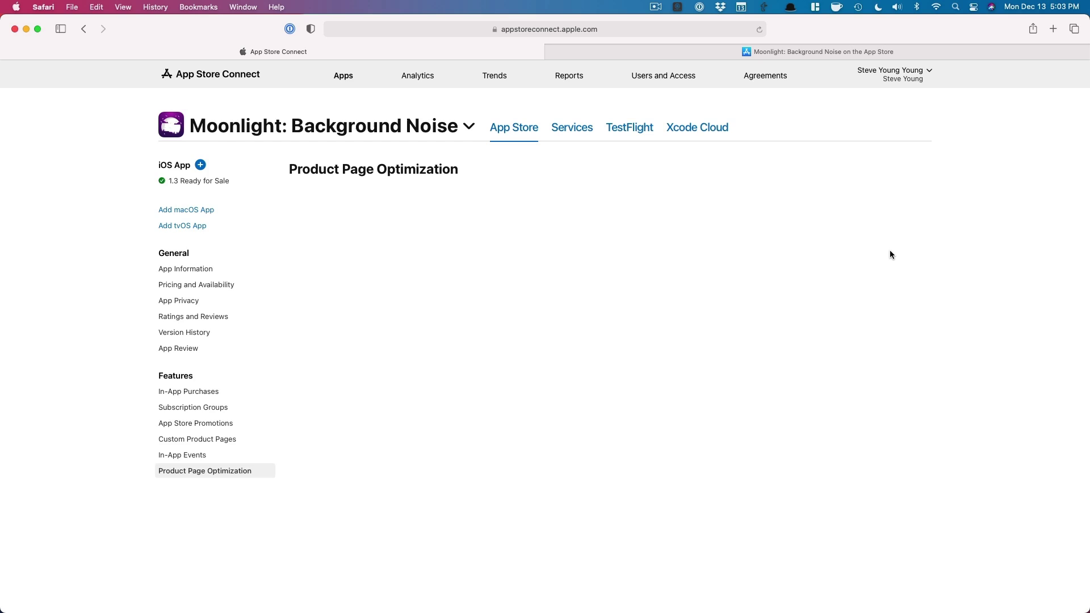
# Step: Go back to the previous page with the Cmd+[ shortcut
pyautogui.press('super+bracketleft')
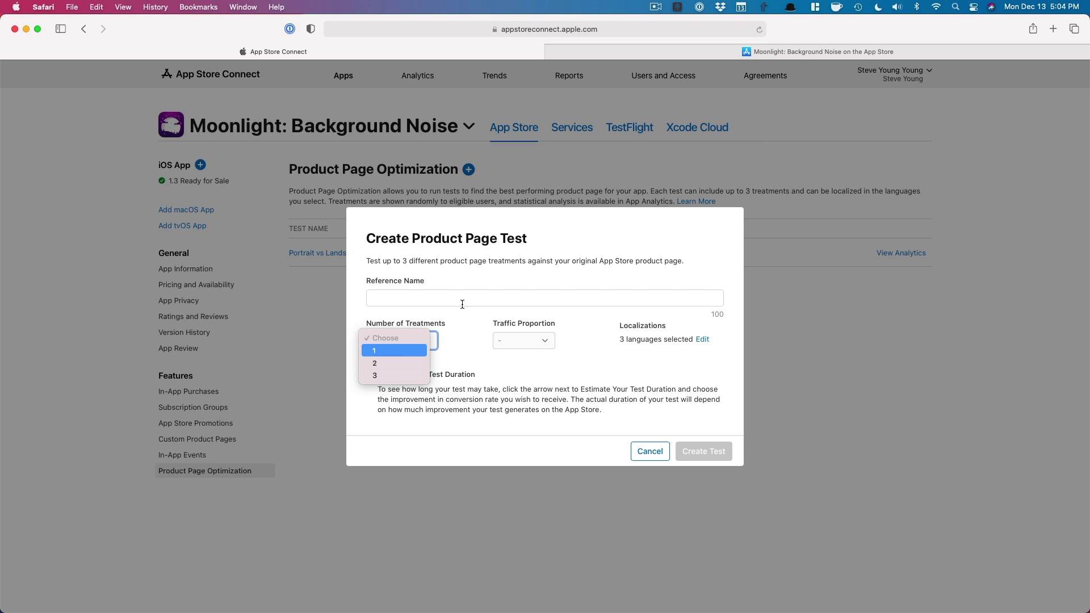
# Step: Enter 'Icon' in the new product page test's Reference Name field
pyautogui.click(380, 302)
pyautogui.write('Icon')
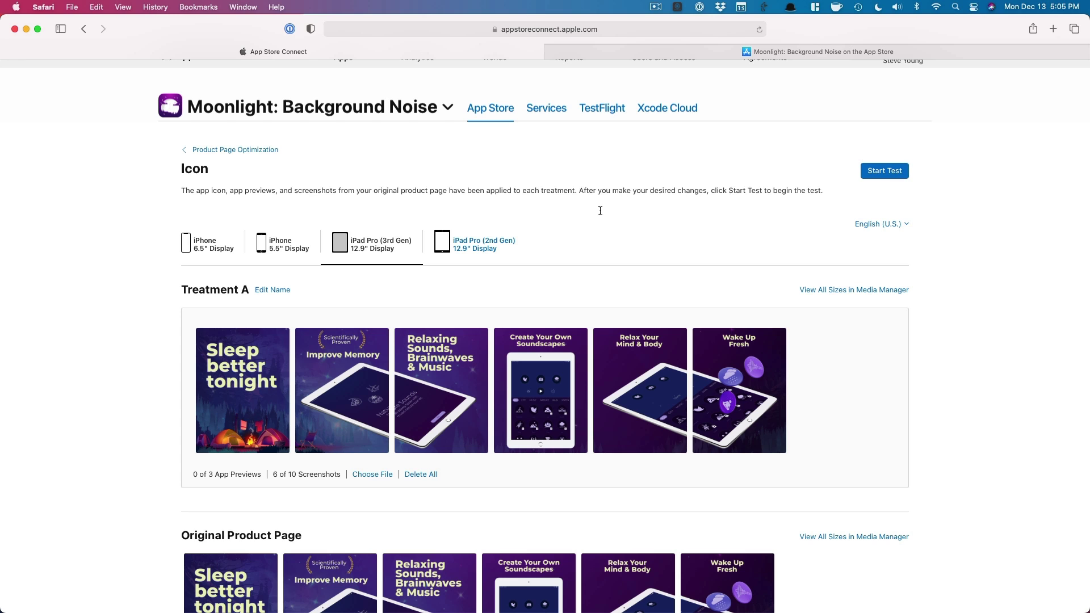
# Step: Scroll down and back up the Icon test page to review Treatment A's iPhone 6.5" screenshots (6 of 10)
pyautogui.scroll(-5, 568, 251)
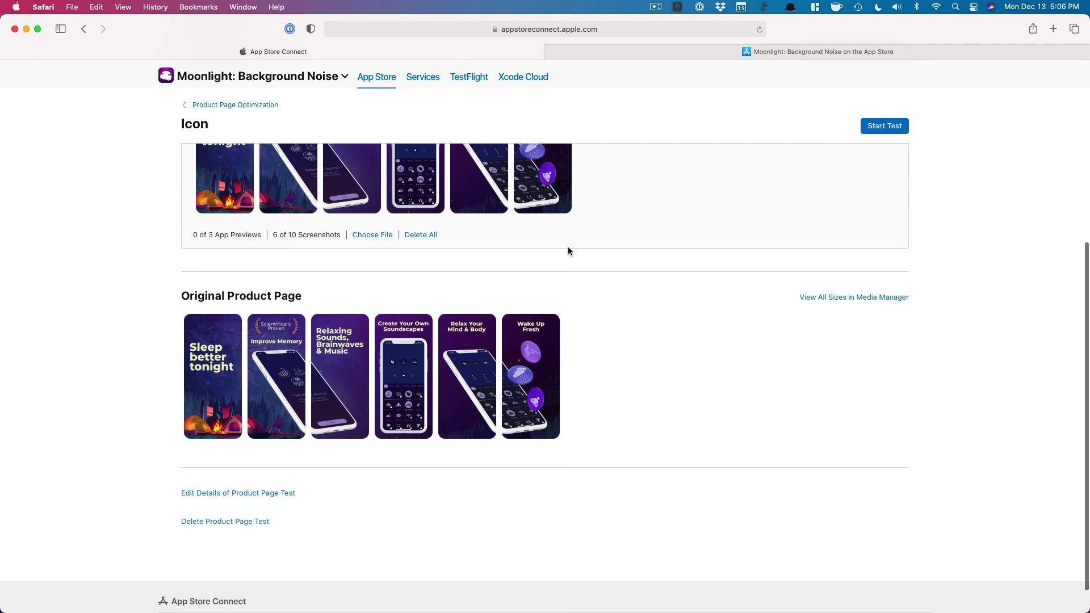
pyautogui.scroll(5, 568, 251)
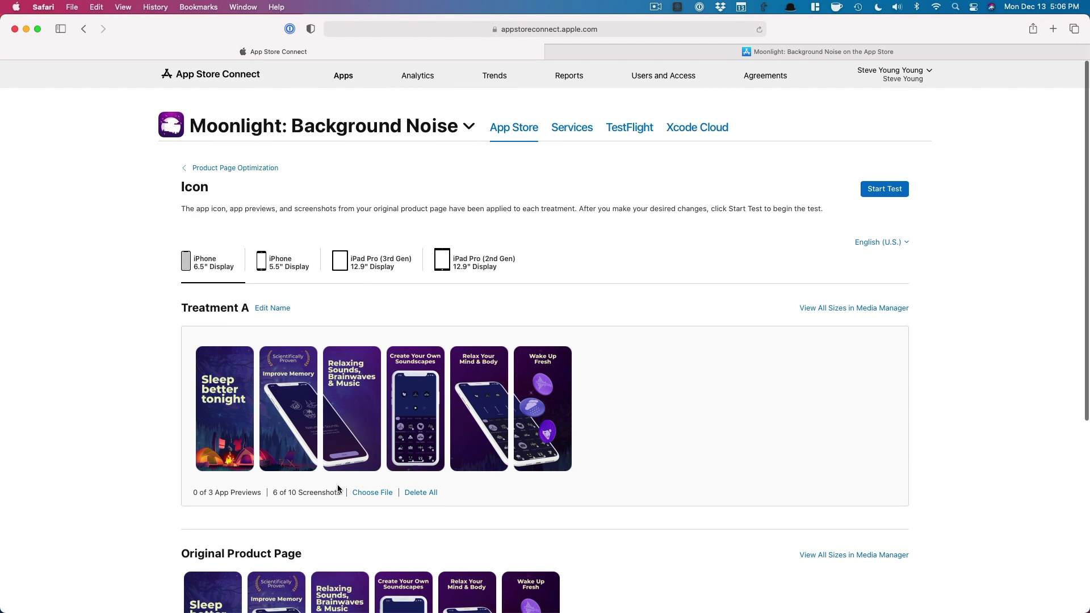